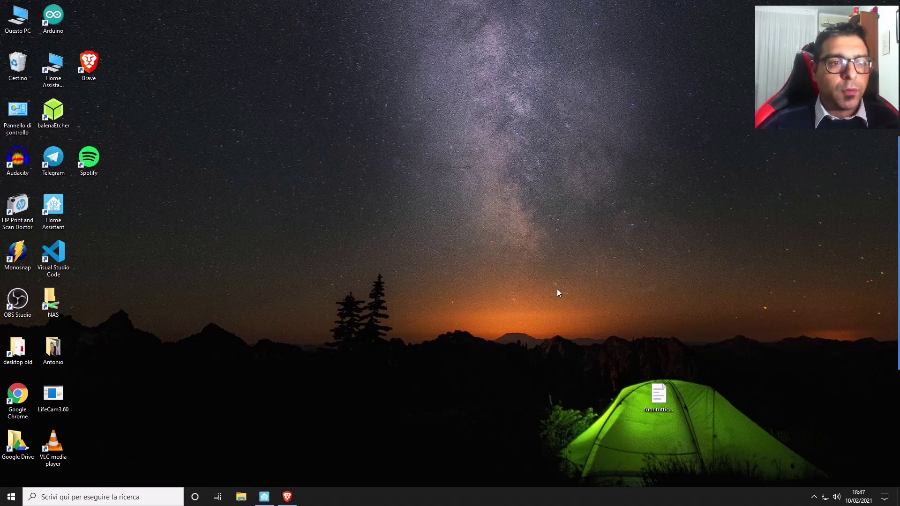
- Open the fuoritutticonunclick.yaml file from the desktop in Visual Studio Code and maximize its window
click(657, 394)
double_click(657, 394)
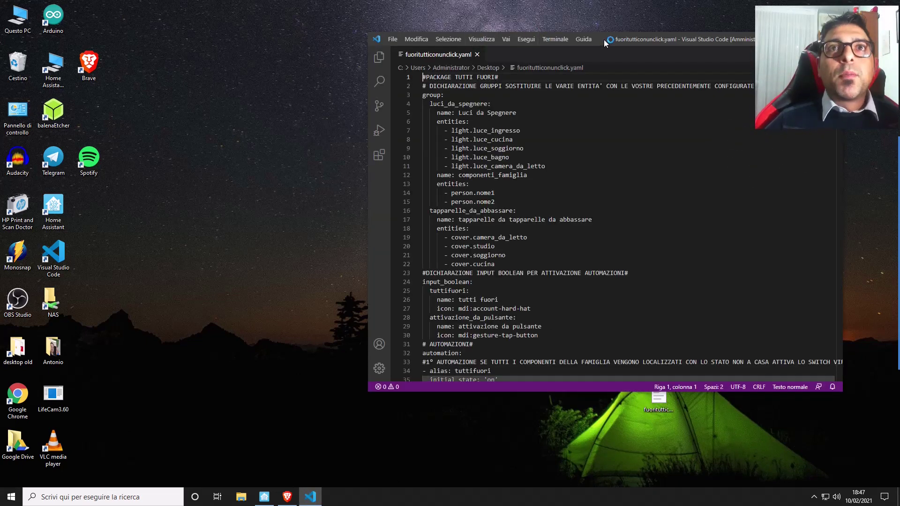
double_click(601, 38)
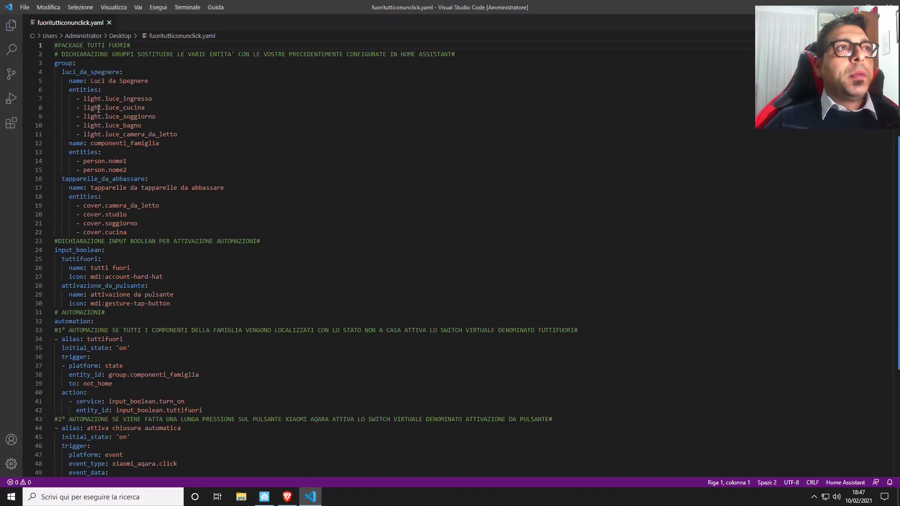
- Examine the group declarations for the lights to switch off, the family members and the shutters to lower
click(79, 64)
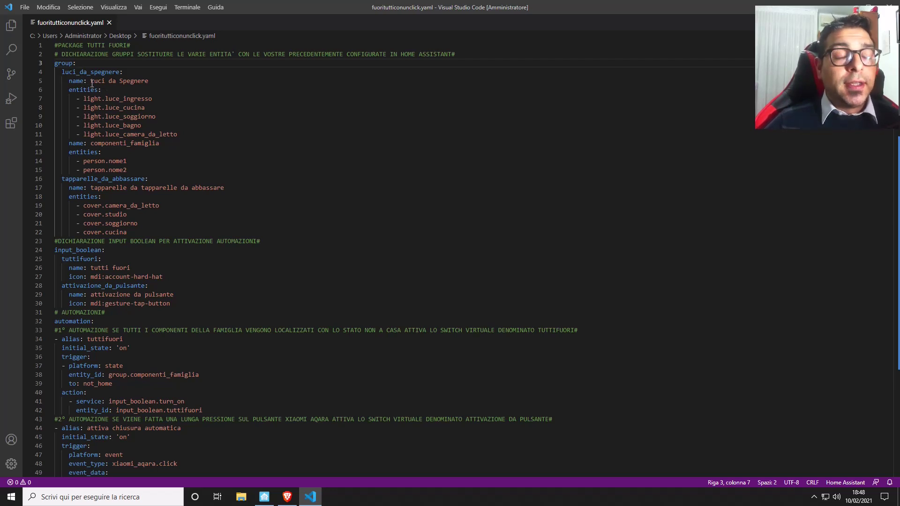
click(101, 99)
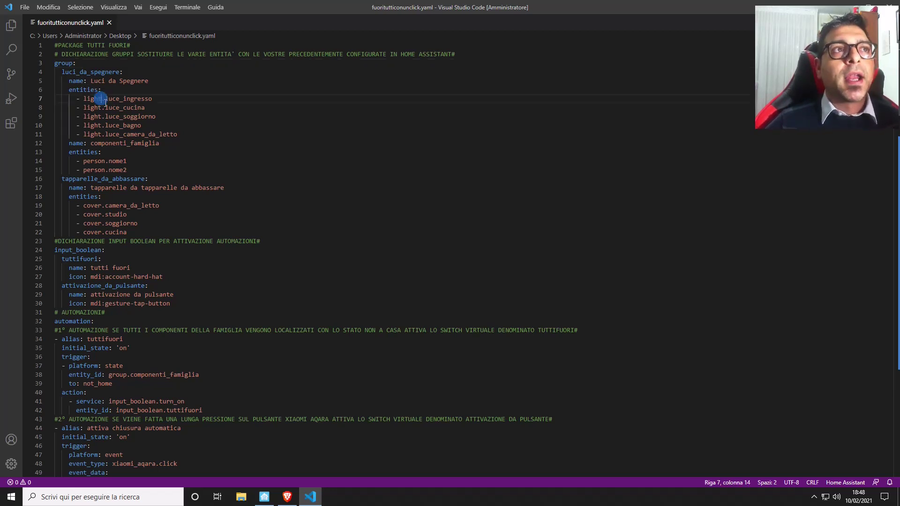
double_click(140, 108)
double_click(149, 117)
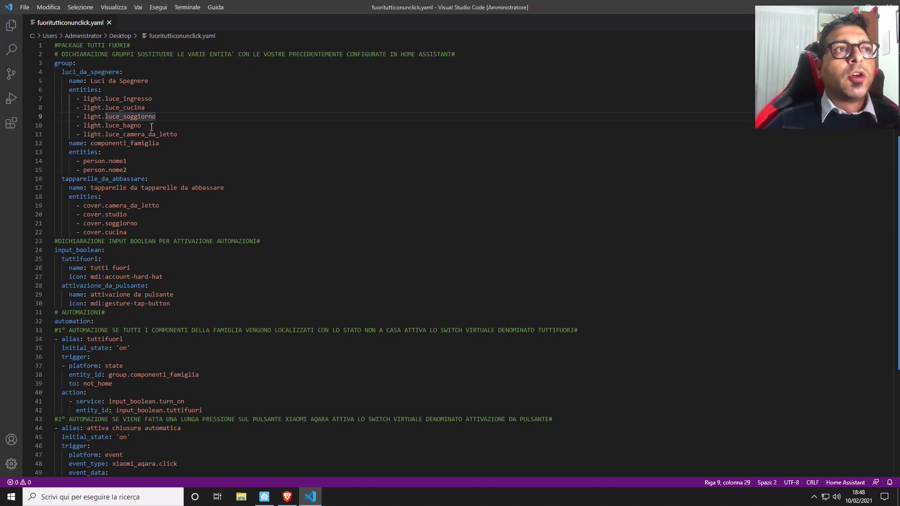
double_click(152, 126)
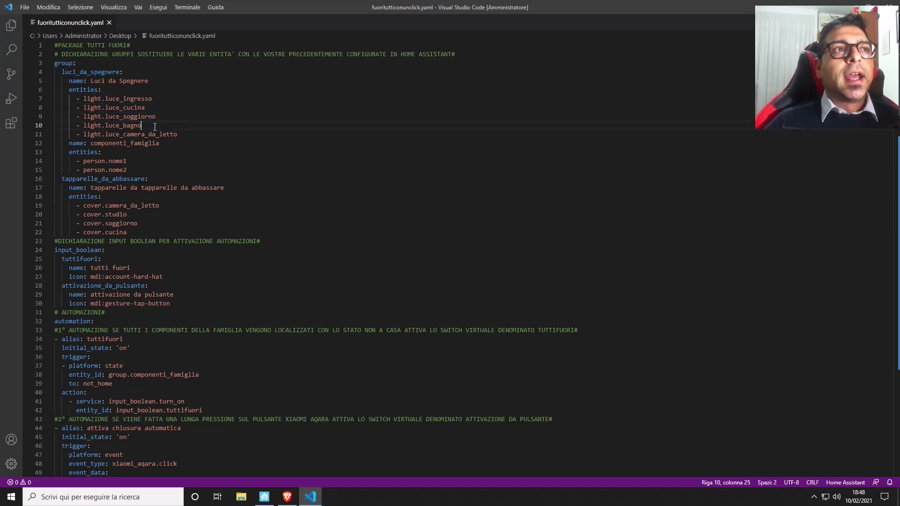
double_click(185, 135)
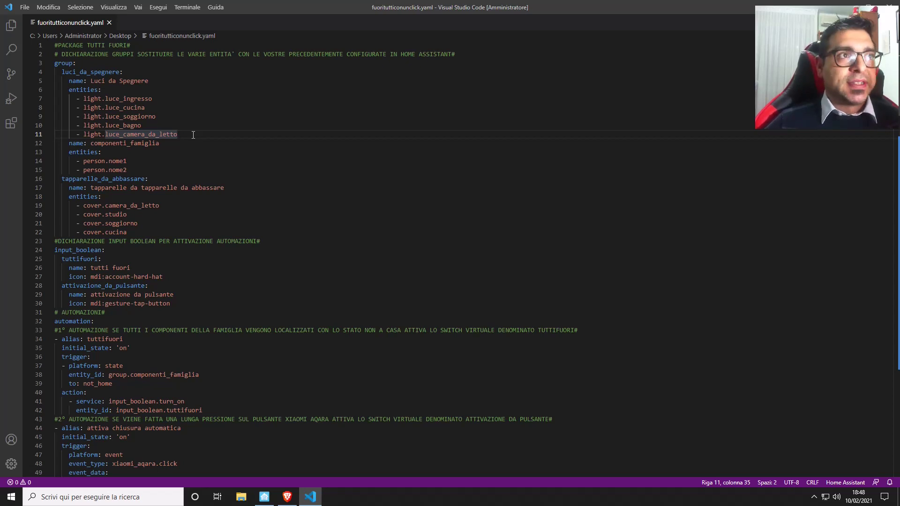
double_click(168, 147)
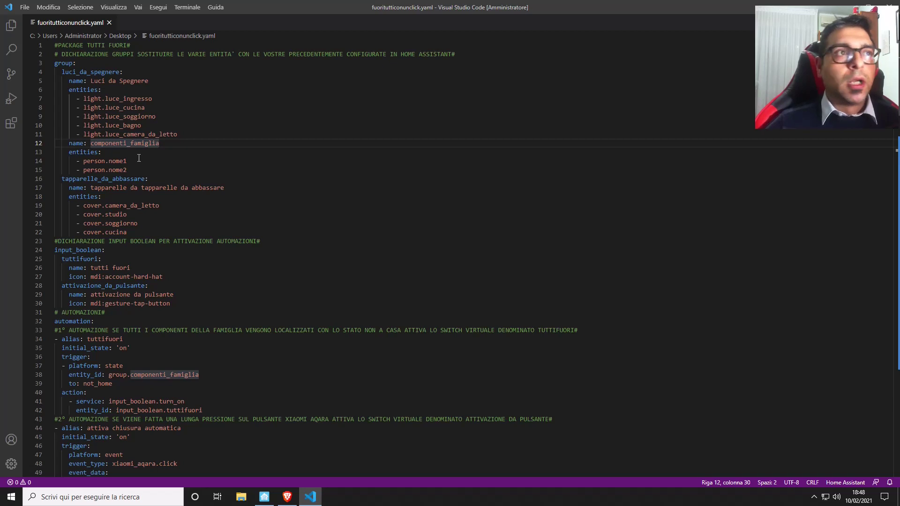
click(173, 161)
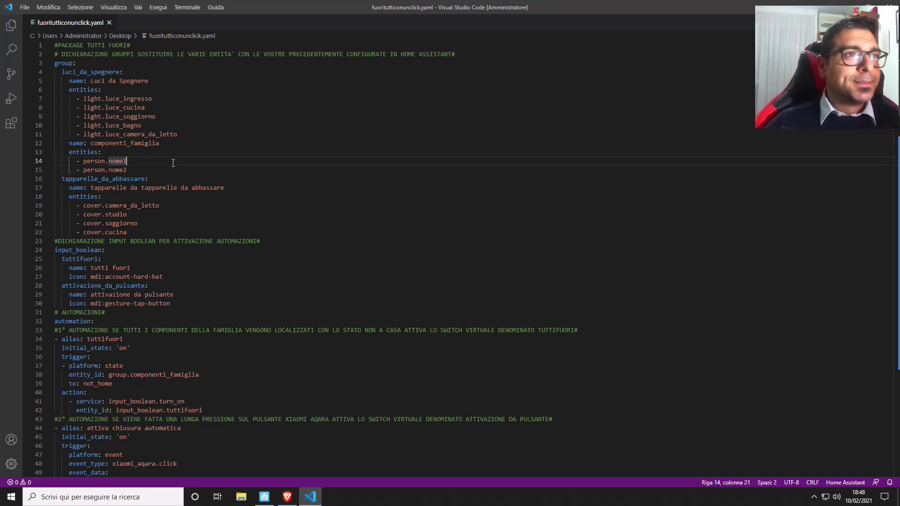
click(227, 176)
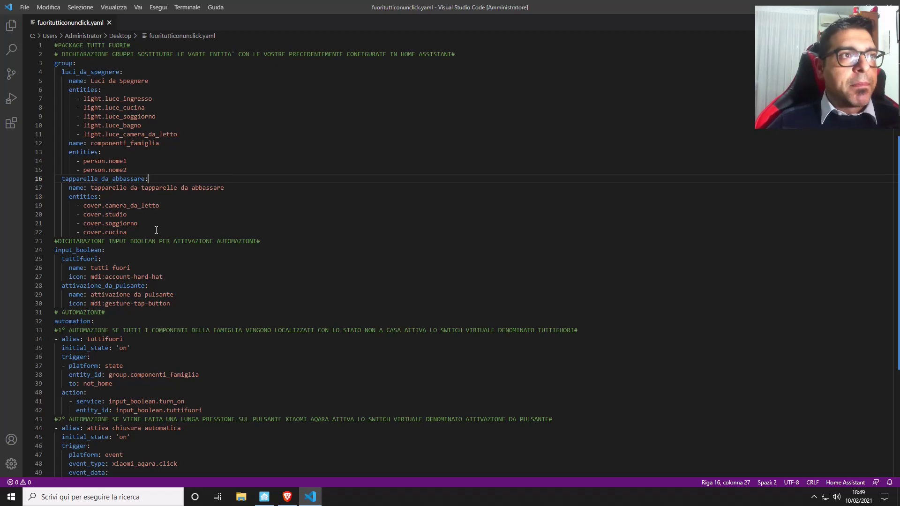
- Examine the input_boolean declarations tuttifuori and attivazione_da_pulsante, including their names and icons
click(153, 259)
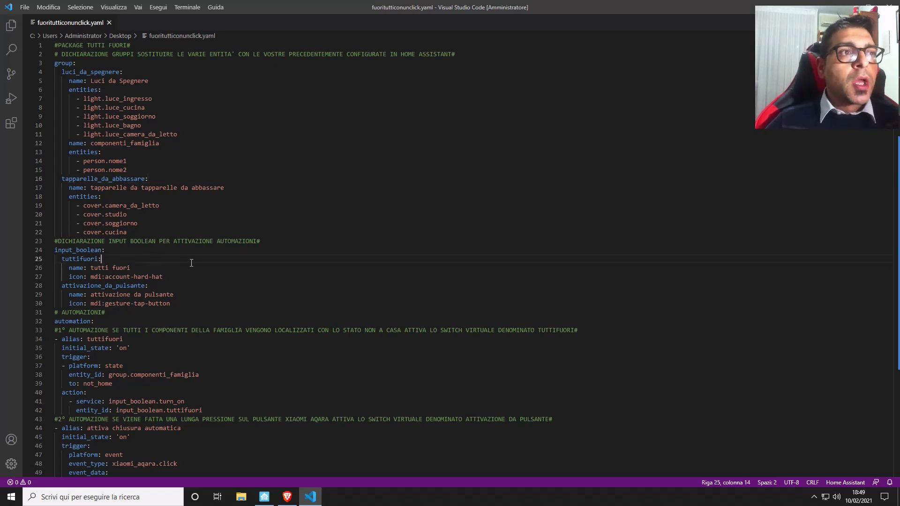
click(194, 265)
click(217, 278)
click(217, 294)
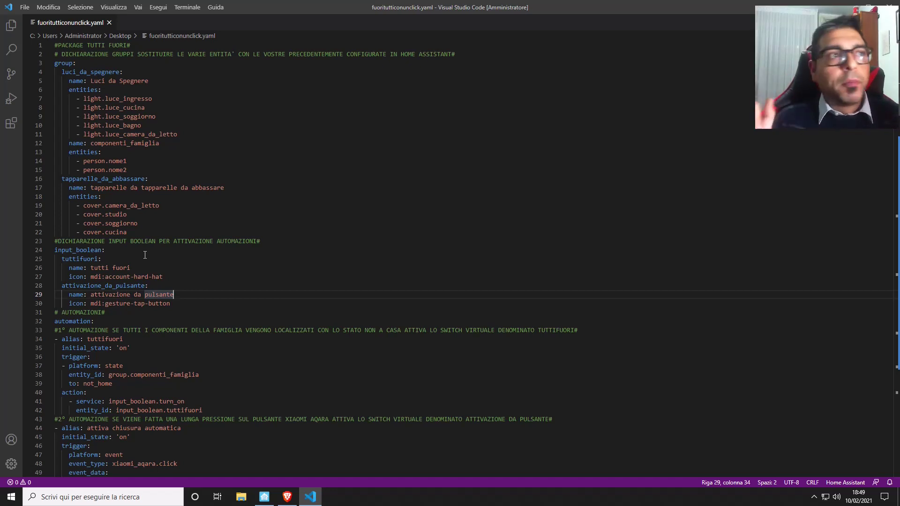
click(184, 286)
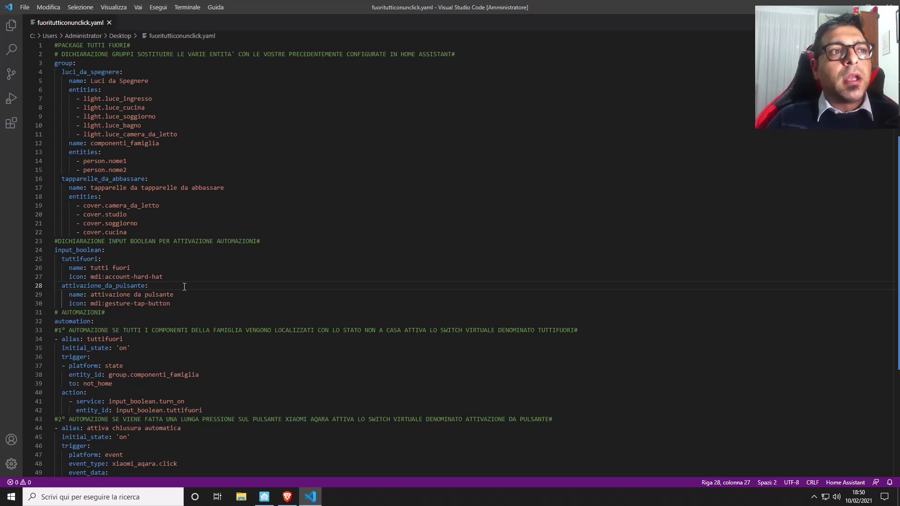
click(164, 268)
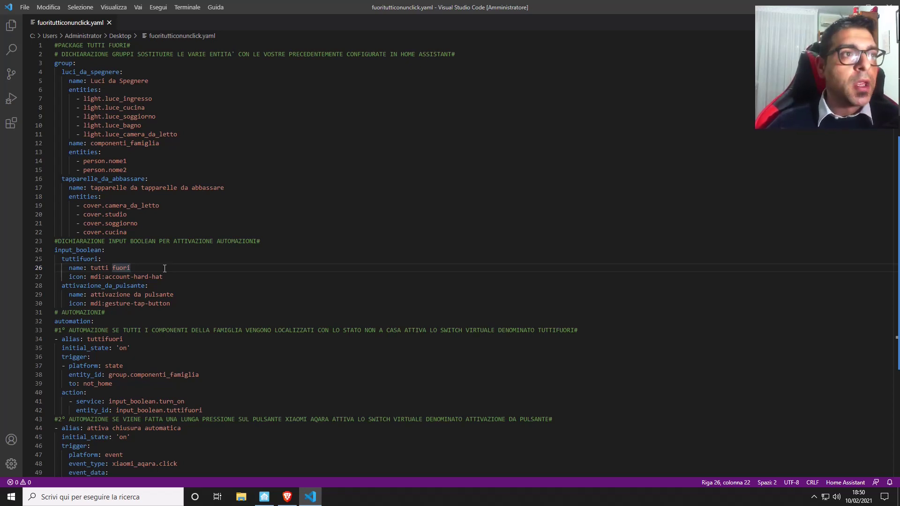
click(174, 276)
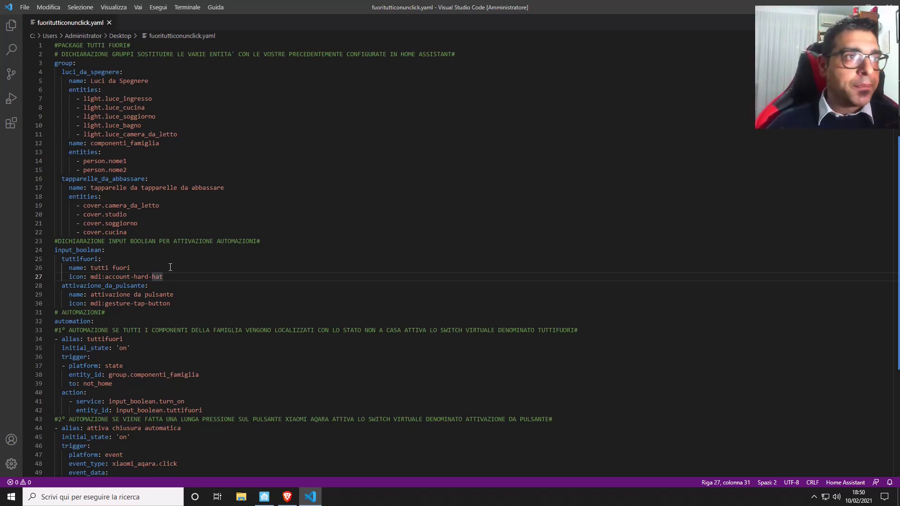
click(166, 287)
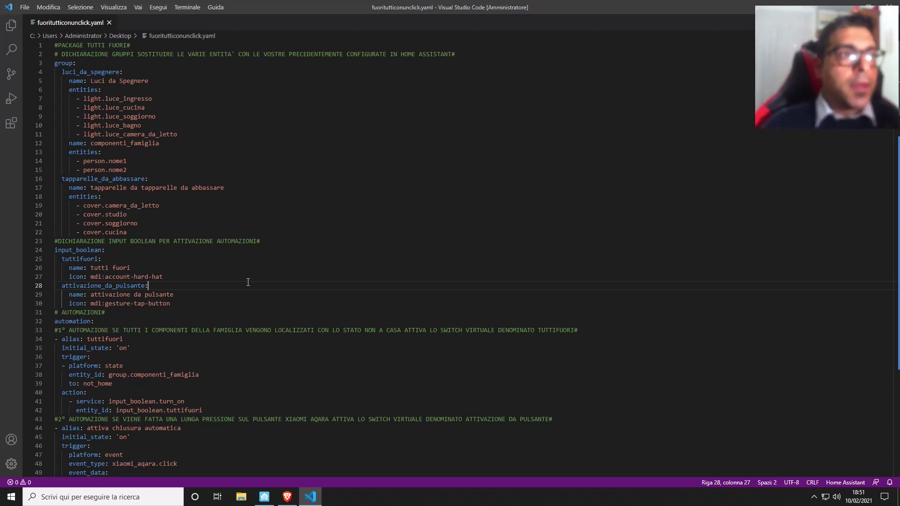
- Review the first four automations, which switch the tuttifuori and attivazione_da_pulsante booleans by presence or Xiaomi button
scroll(248, 281, down, 1)
scroll(248, 282, down, 3)
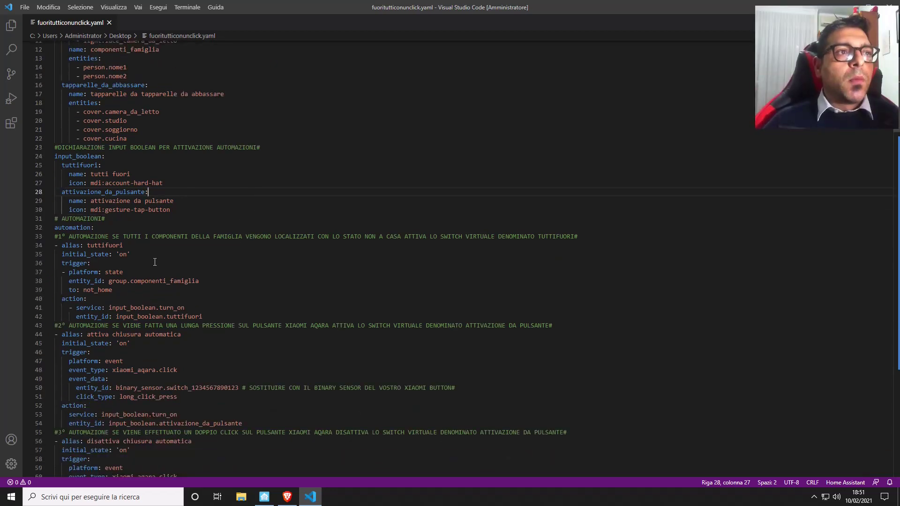
click(140, 248)
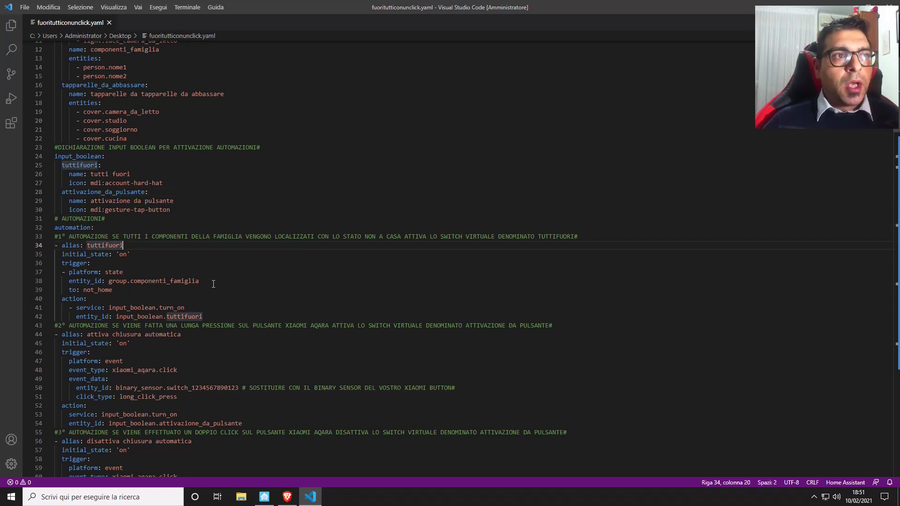
scroll(161, 245, down, 2)
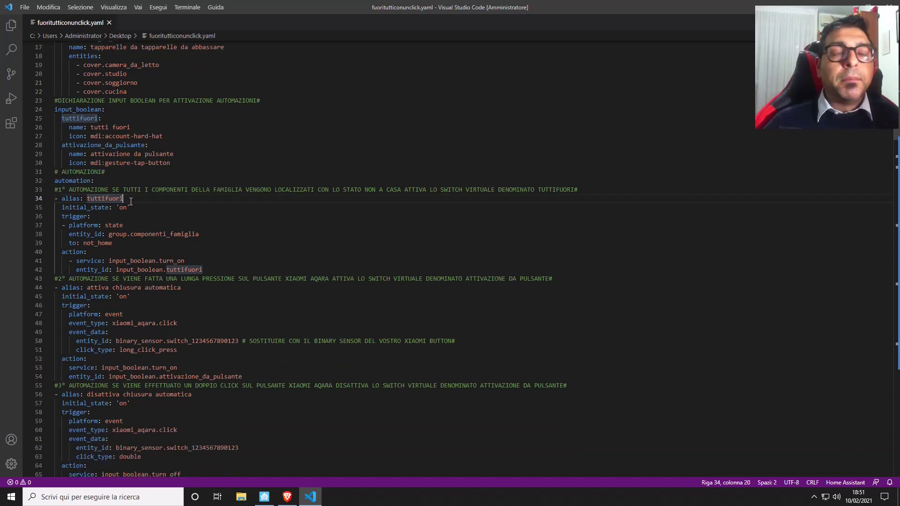
scroll(271, 281, down, 1)
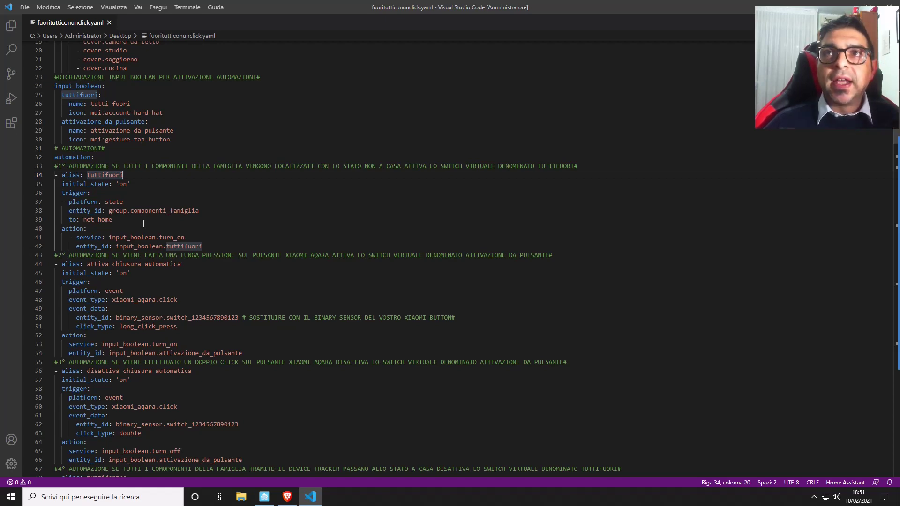
scroll(143, 224, down, 5)
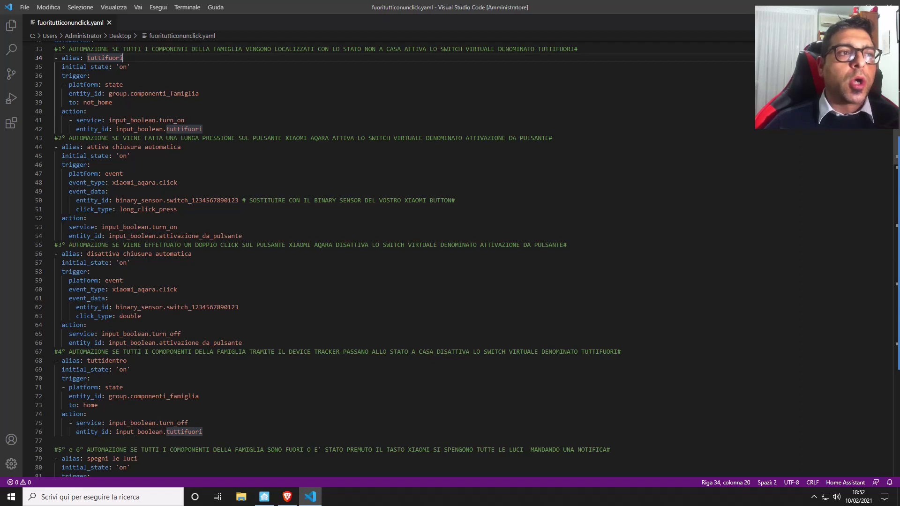
scroll(170, 387, down, 3)
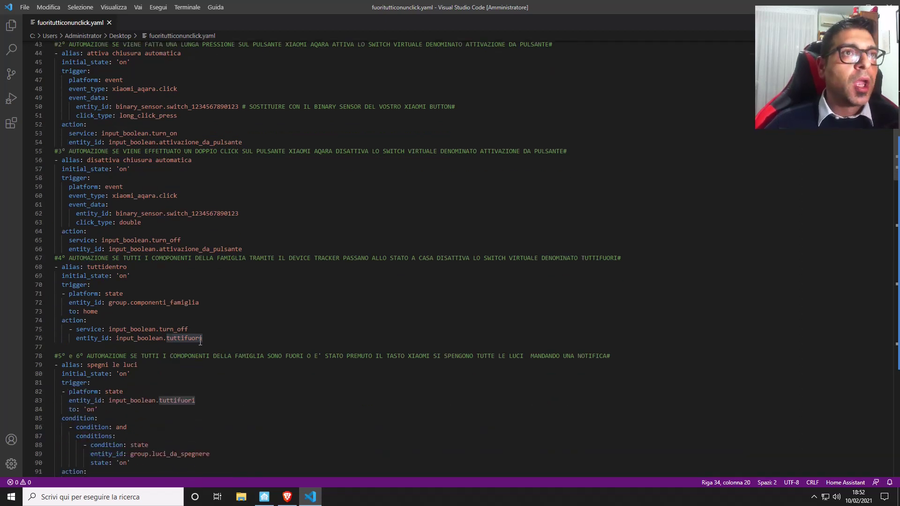
scroll(223, 325, up, 3)
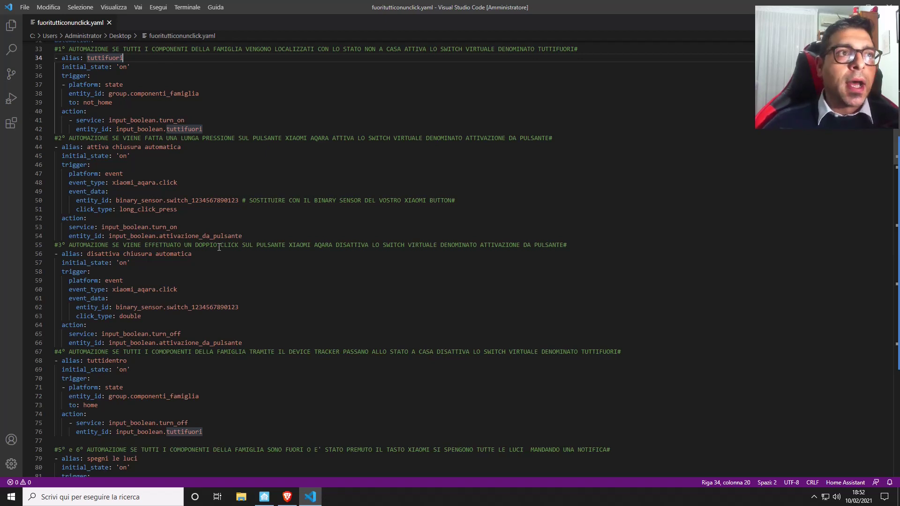
scroll(235, 257, down, 5)
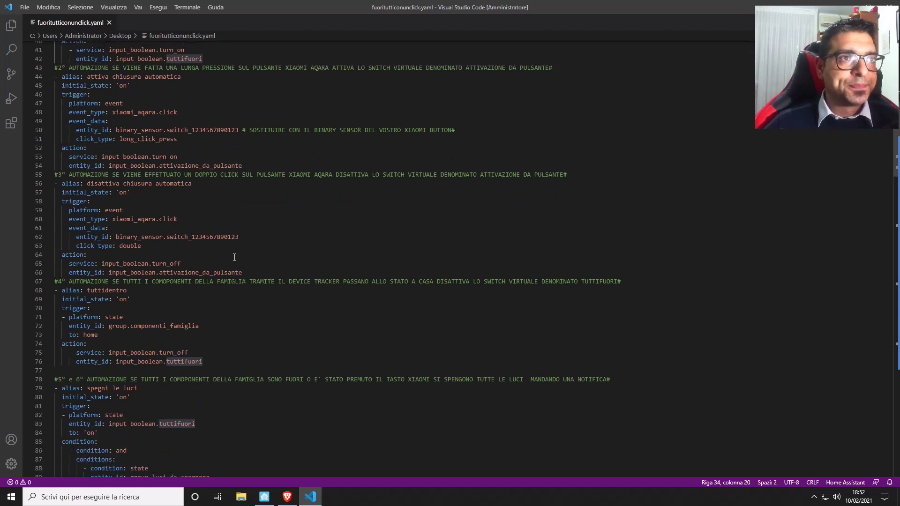
- Review automations 5 to 12, covering the lights, the kitchen and bedroom TVs, and the shutters
scroll(234, 257, down, 5)
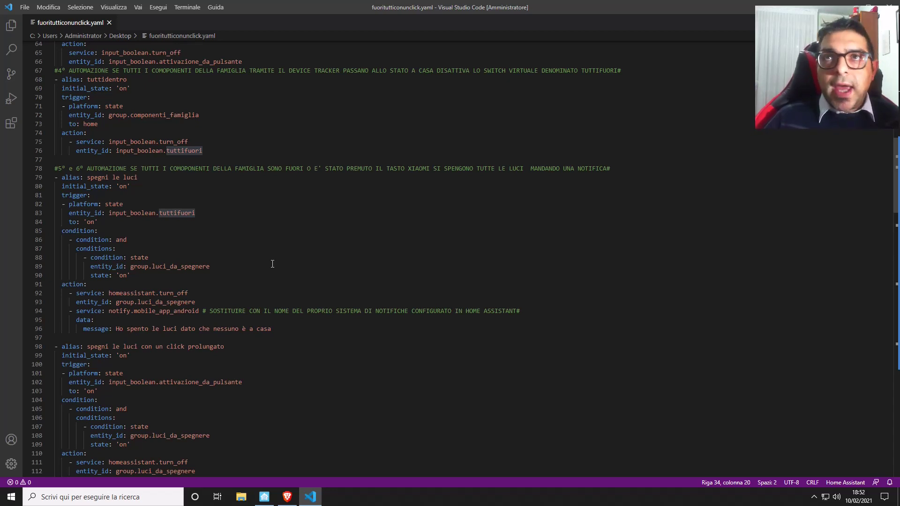
scroll(272, 264, down, 1)
scroll(272, 264, down, 3)
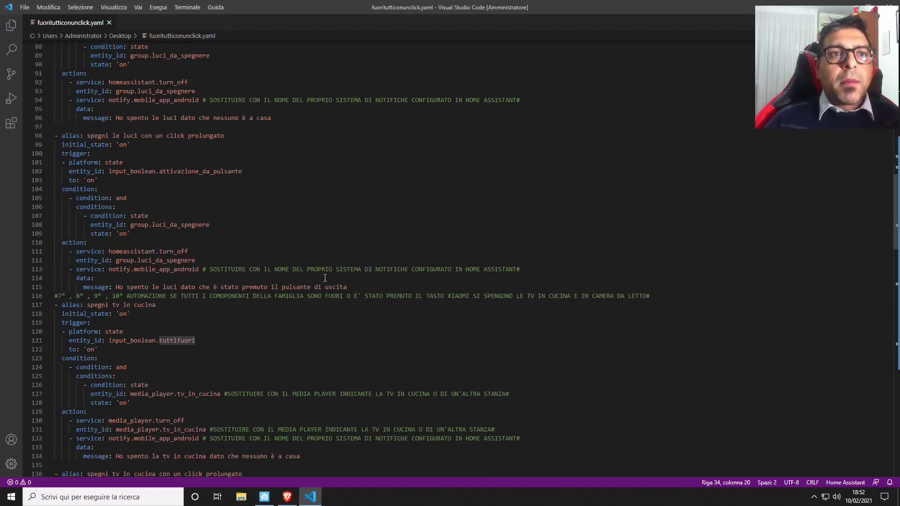
scroll(402, 286, down, 4)
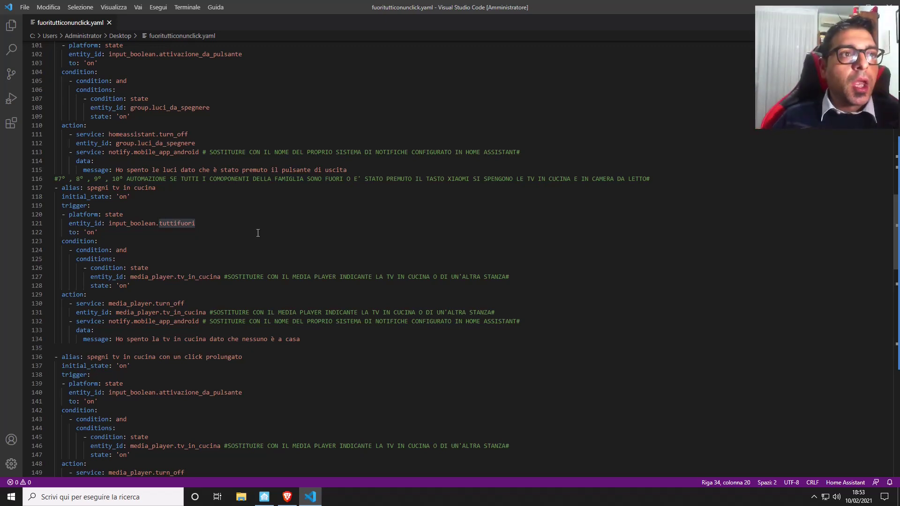
click(267, 271)
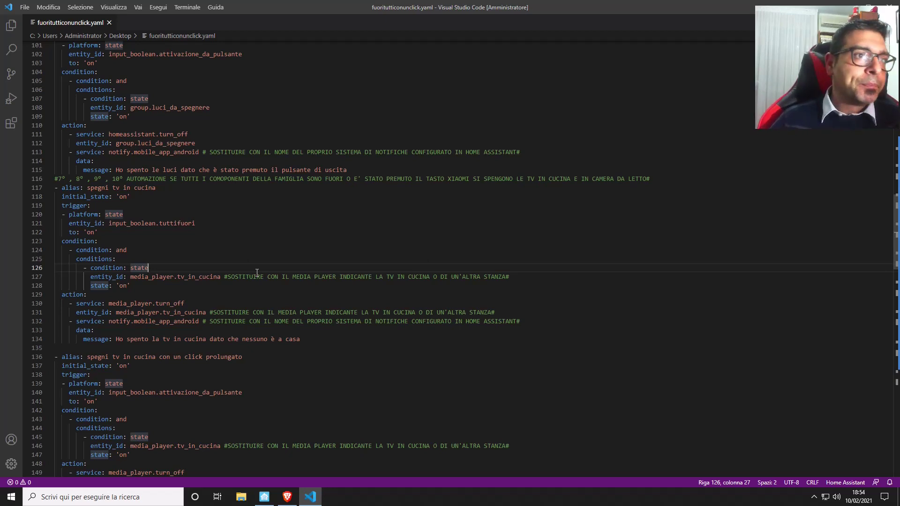
scroll(257, 273, down, 5)
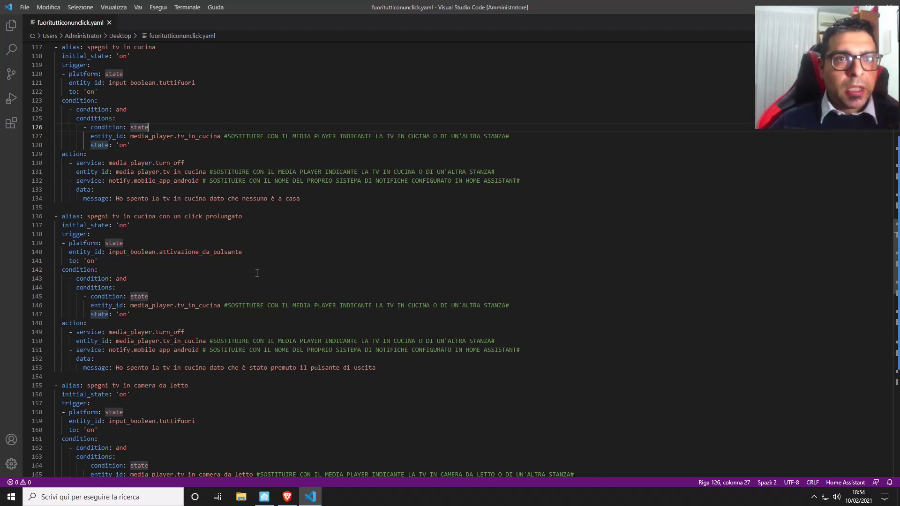
scroll(287, 311, down, 10)
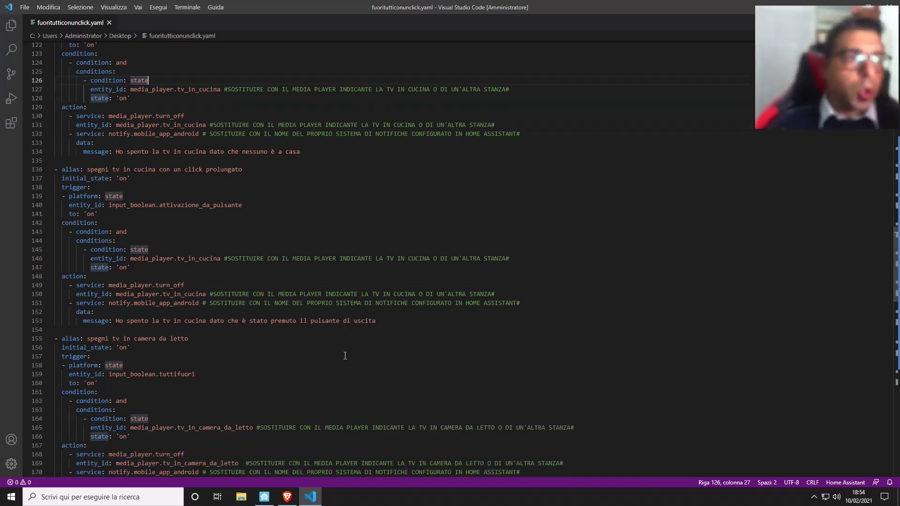
scroll(344, 356, down, 7)
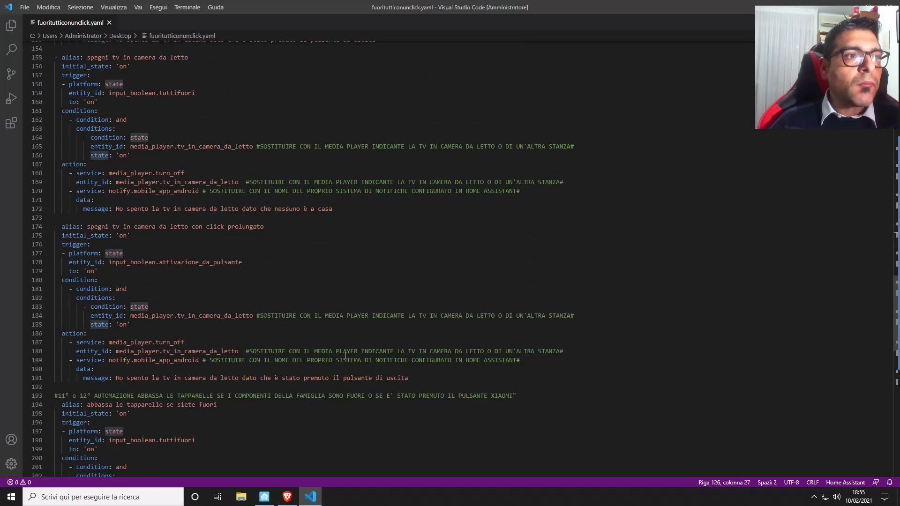
scroll(345, 355, down, 2)
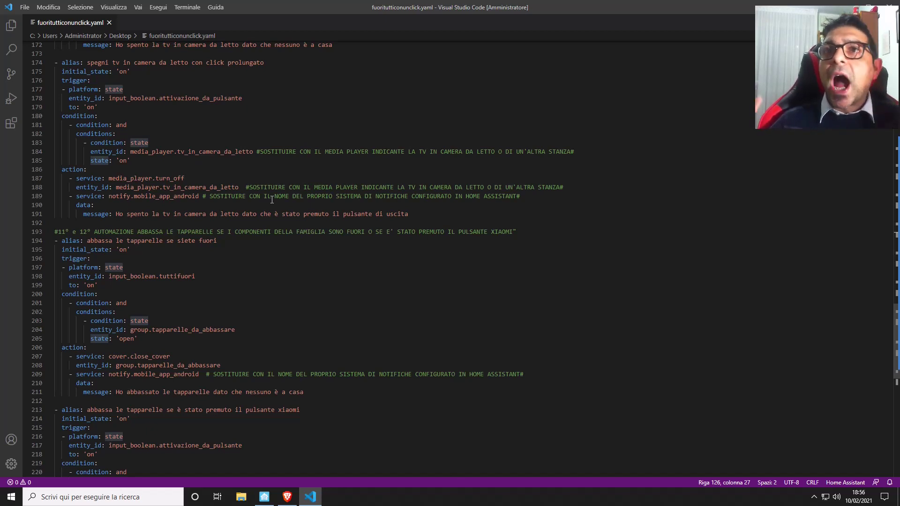
- Minimize the code editor and switch to the Home Assistant window
right_click(541, 5)
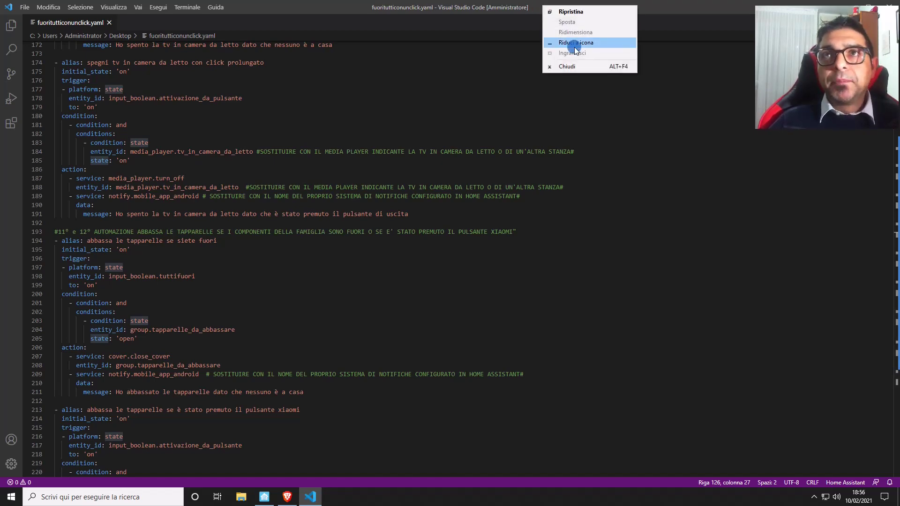
click(574, 45)
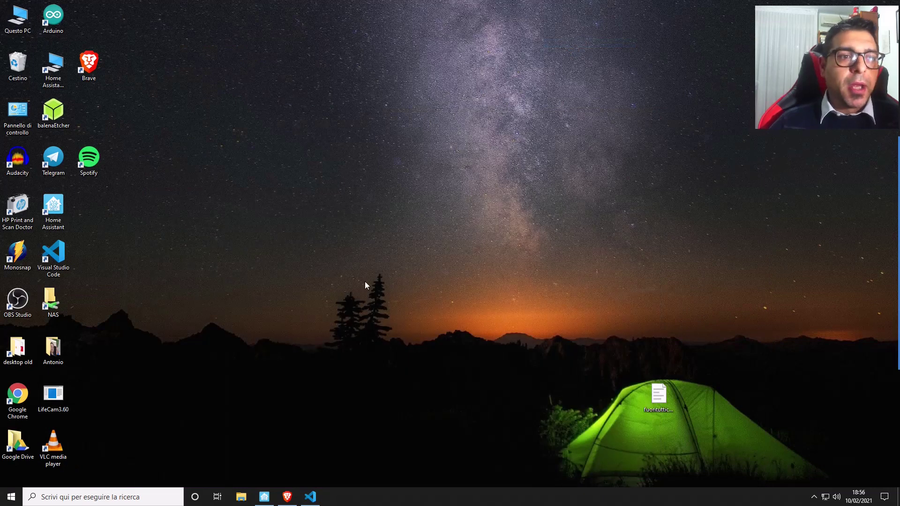
click(264, 496)
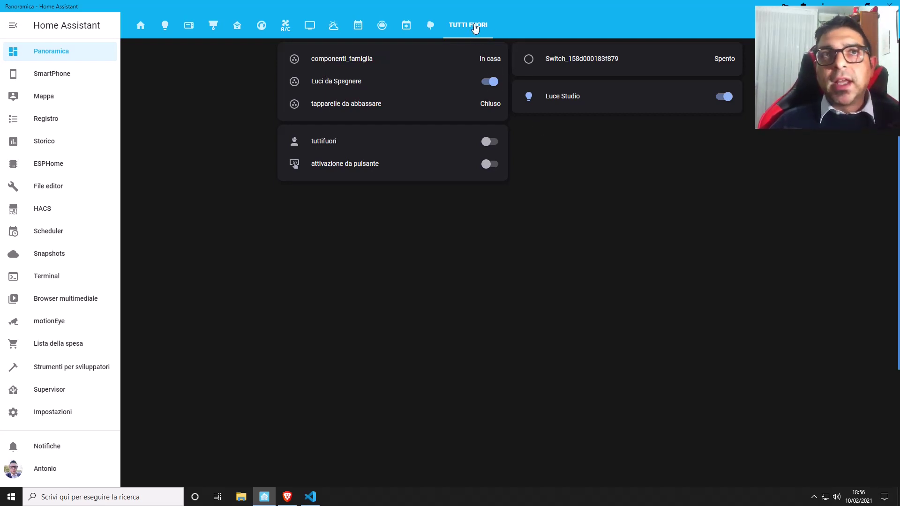
- Check the members of the componenti_famiglia group, and turn off Luce Cucina in the Luci da Spegnere group
click(345, 61)
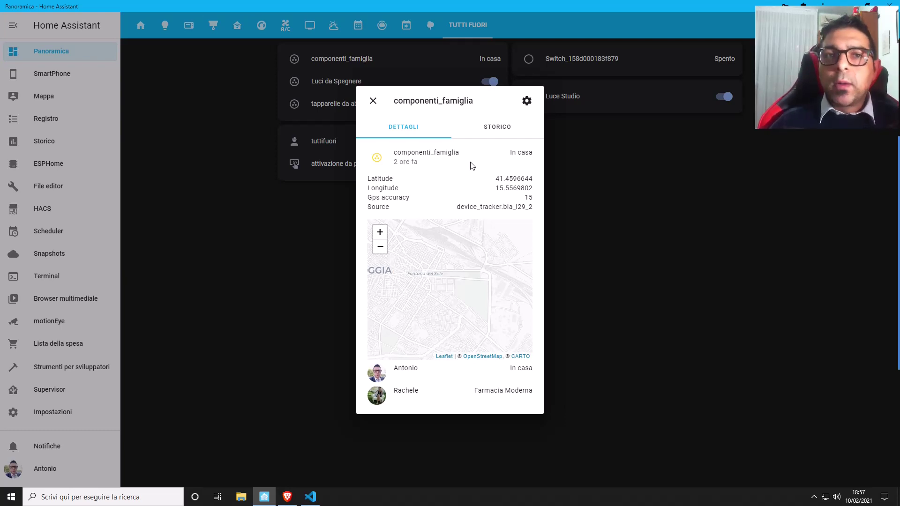
click(372, 101)
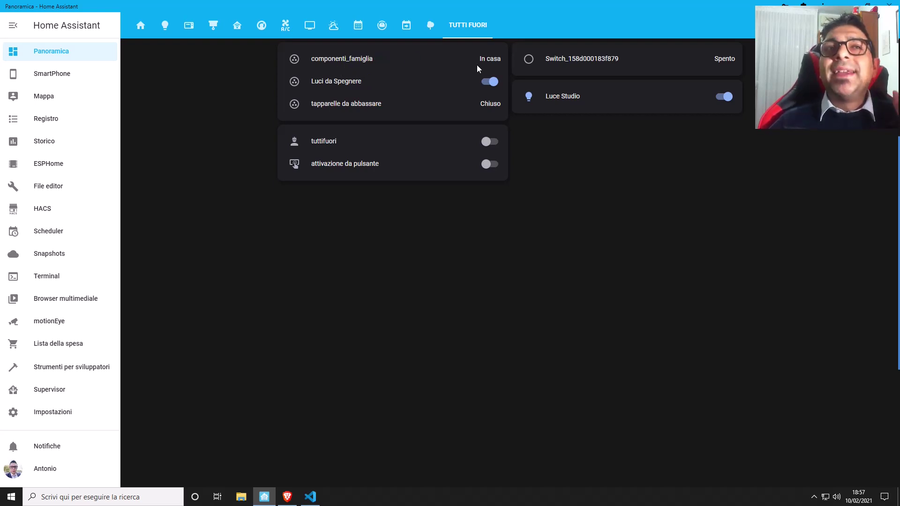
click(333, 86)
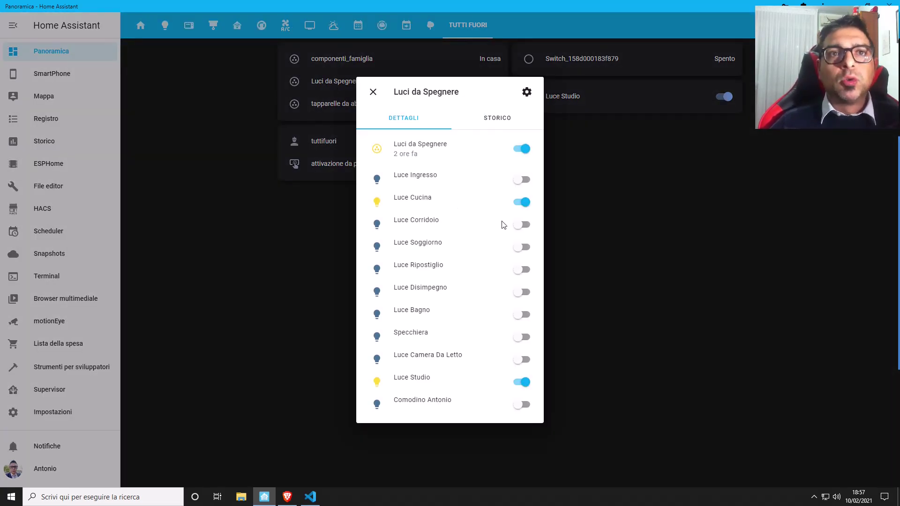
click(522, 202)
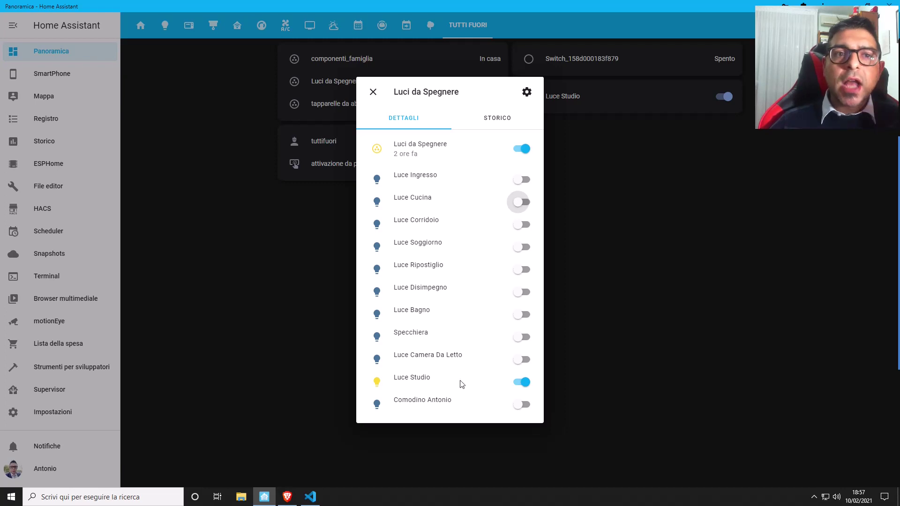
click(373, 92)
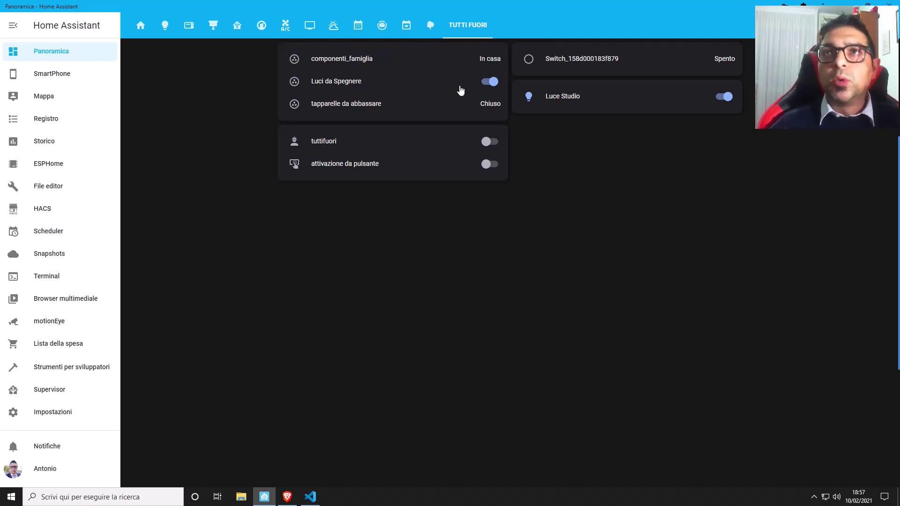
- Raise the Tapparella Camera shutter partway in the tapparelle da abbassare group, stop it, and lower it again
click(362, 106)
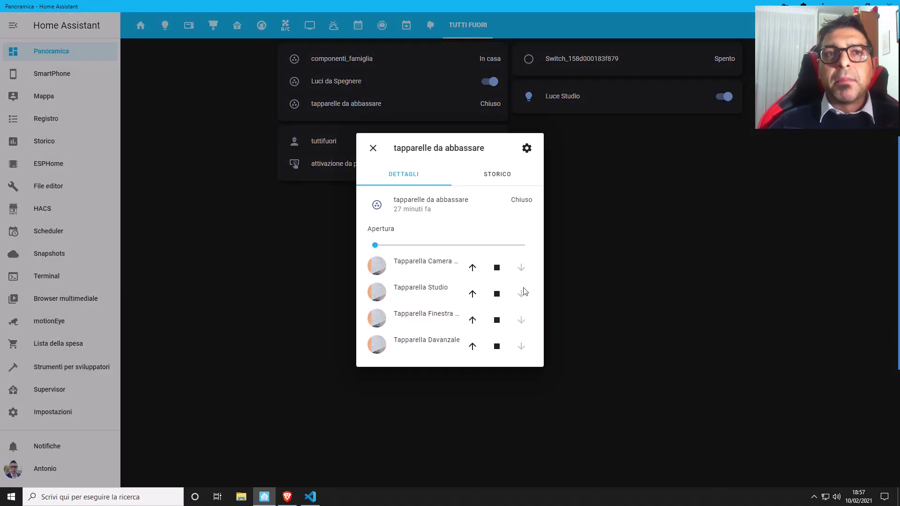
click(472, 267)
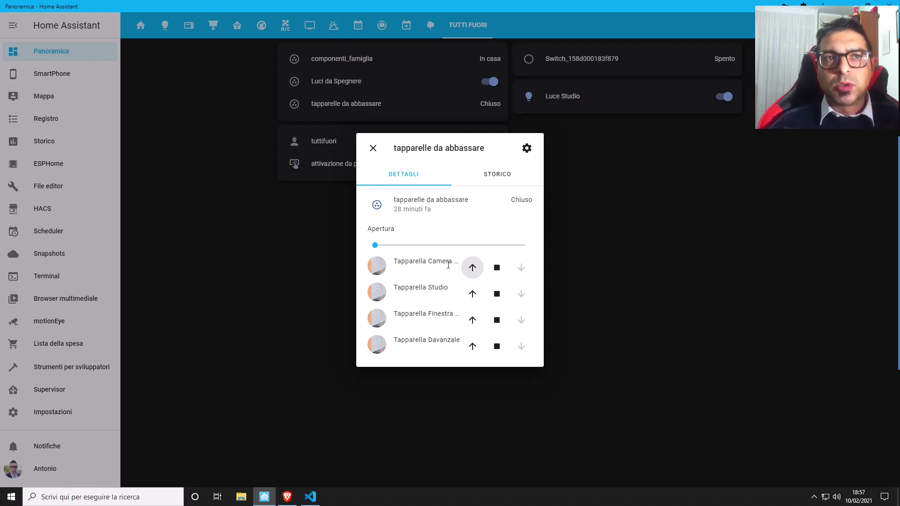
click(497, 269)
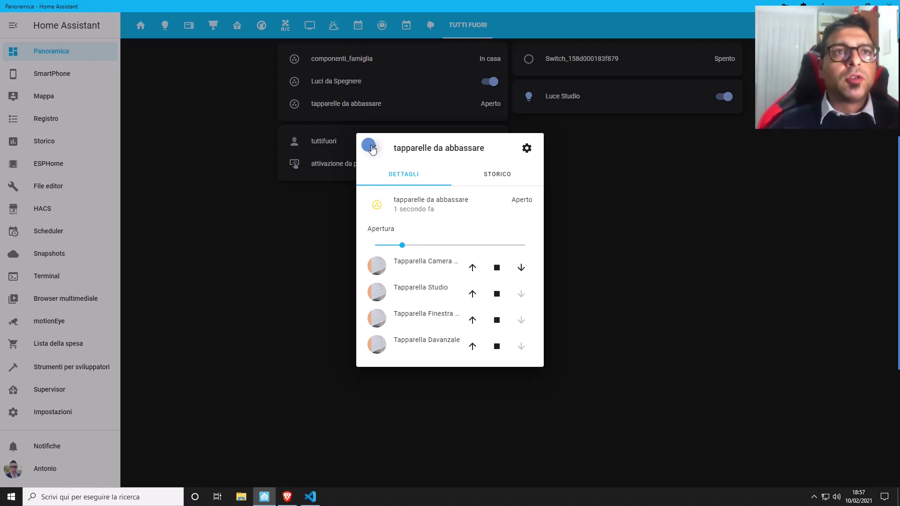
click(373, 148)
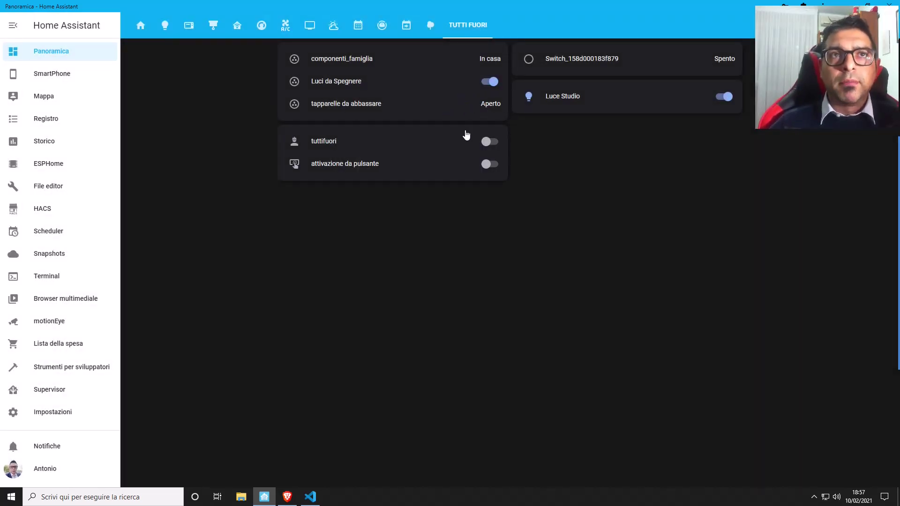
click(351, 105)
click(520, 267)
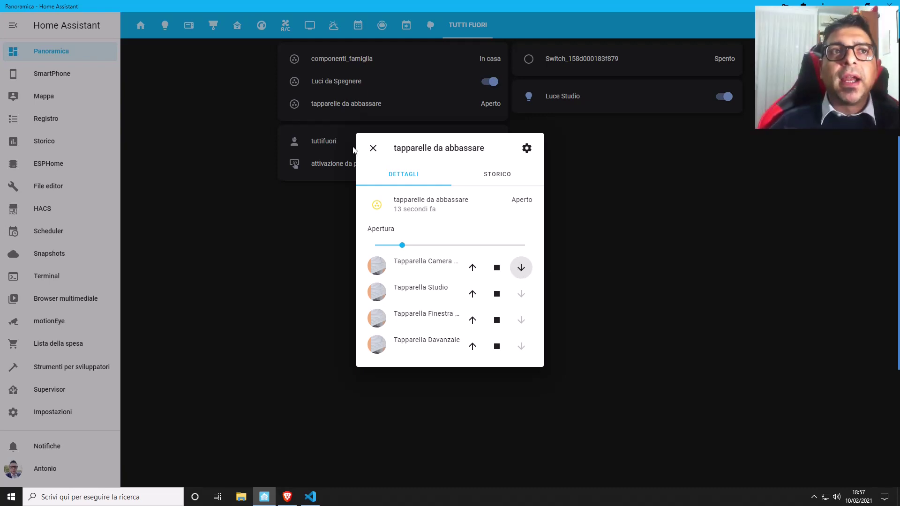
click(373, 148)
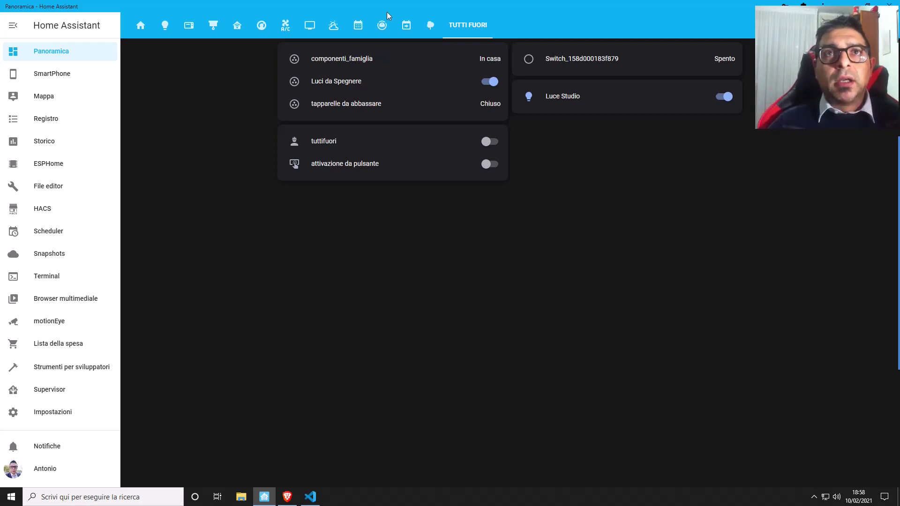
- View the details of the Switch_158d000183f879 button entity, and turn on Luce Studio
click(574, 57)
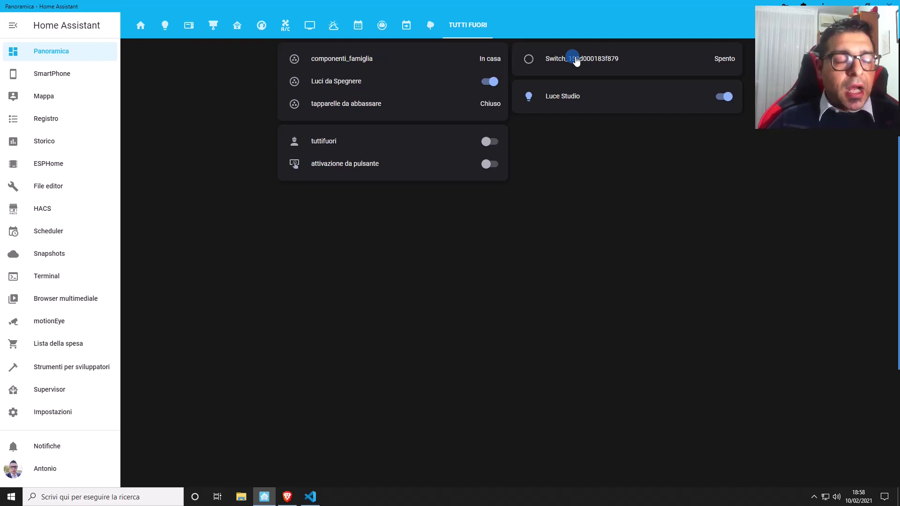
click(692, 172)
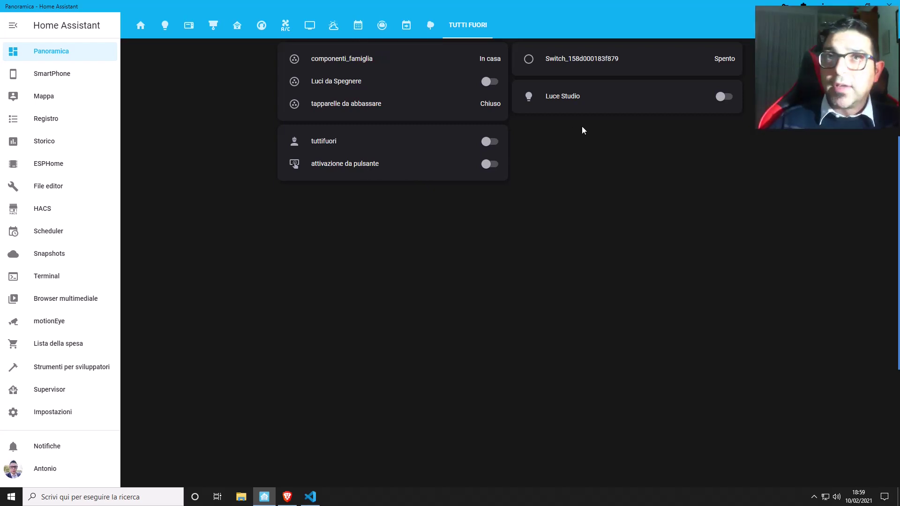
click(728, 99)
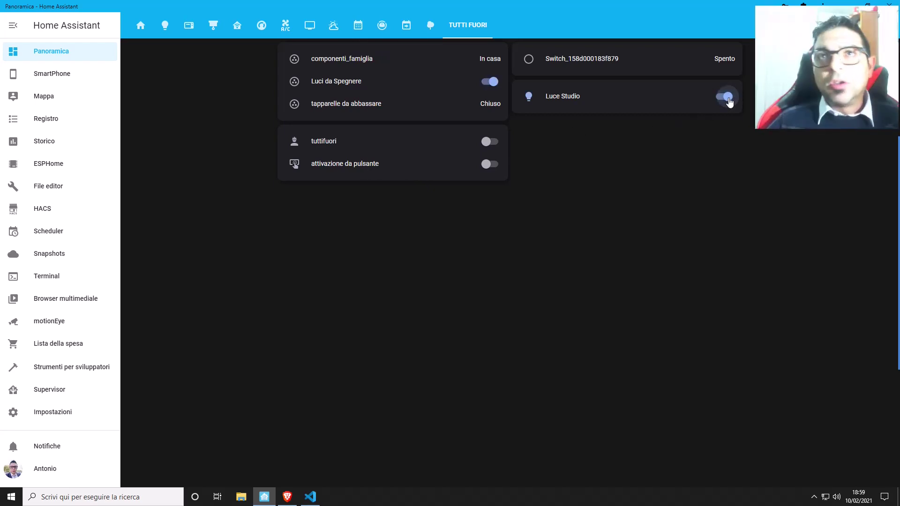